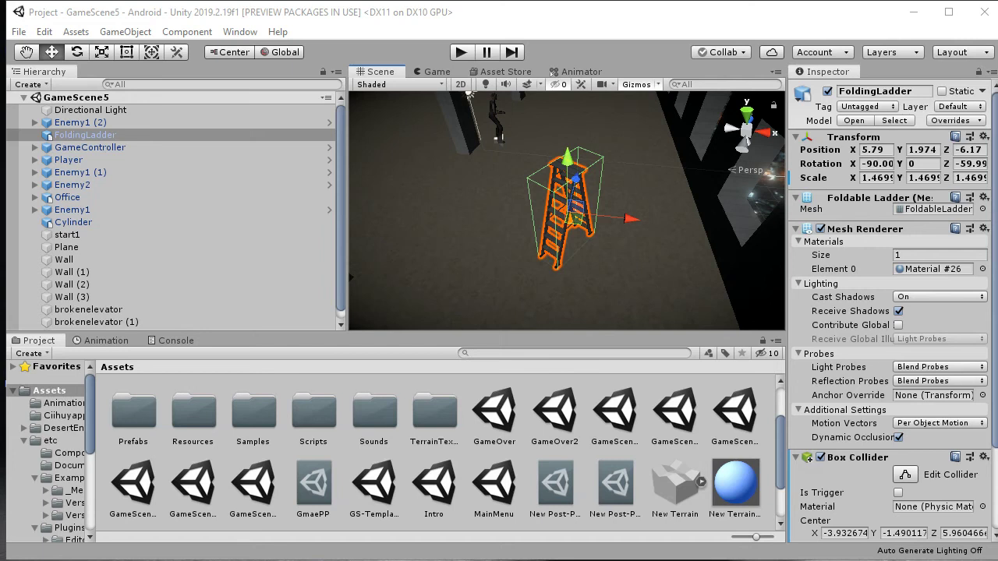
Step: Add a new 3D Plane to GameScene5
{"action": "left_click", "coordinate": [109, 33]}
{"action": "mouse_move", "coordinate": [149, 103]}
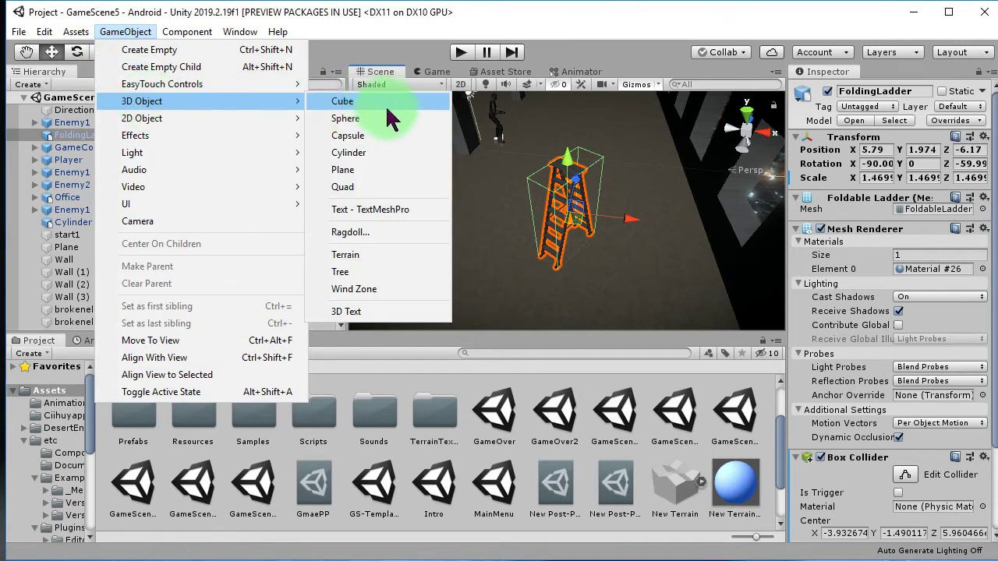
{"action": "left_click", "coordinate": [355, 171]}
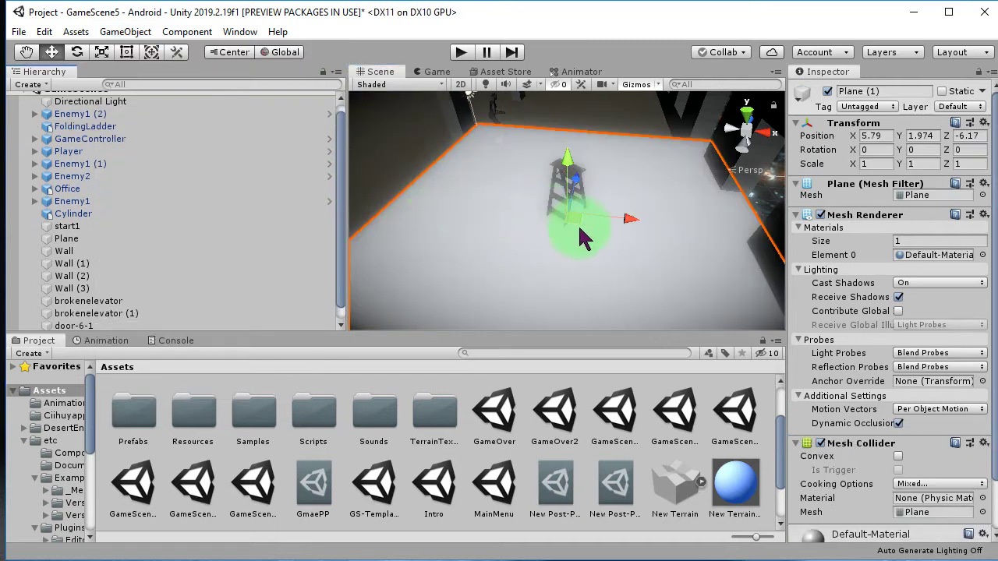
Step: Shrink the plane to scale 0.1507 and move it beside the ladder at X 3.46
{"action": "left_click", "coordinate": [101, 52]}
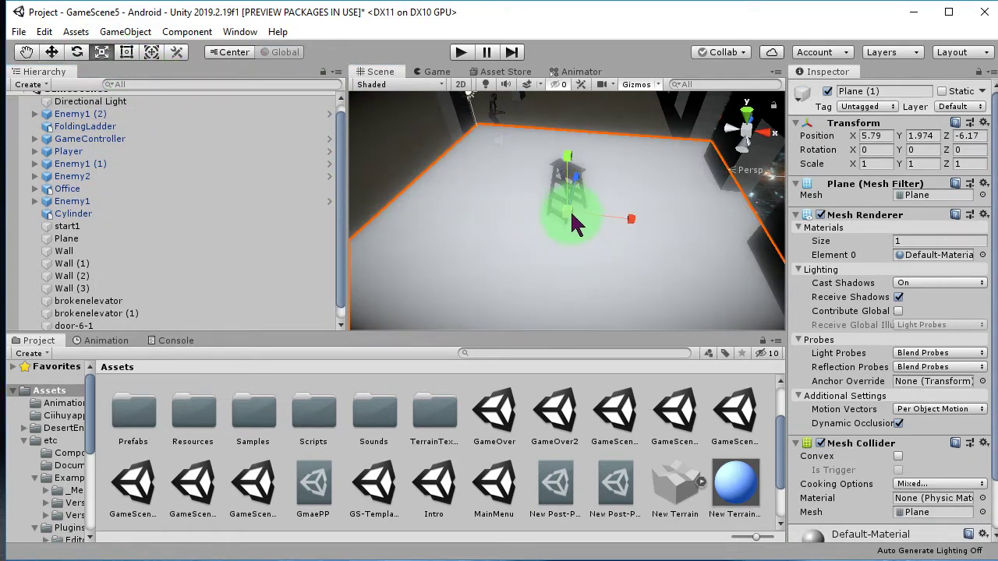
{"action": "scroll", "coordinate": [553, 233], "scroll_direction": "down", "scroll_amount": 1}
{"action": "left_click_drag", "start_coordinate": [551, 227], "coordinate": [511, 246]}
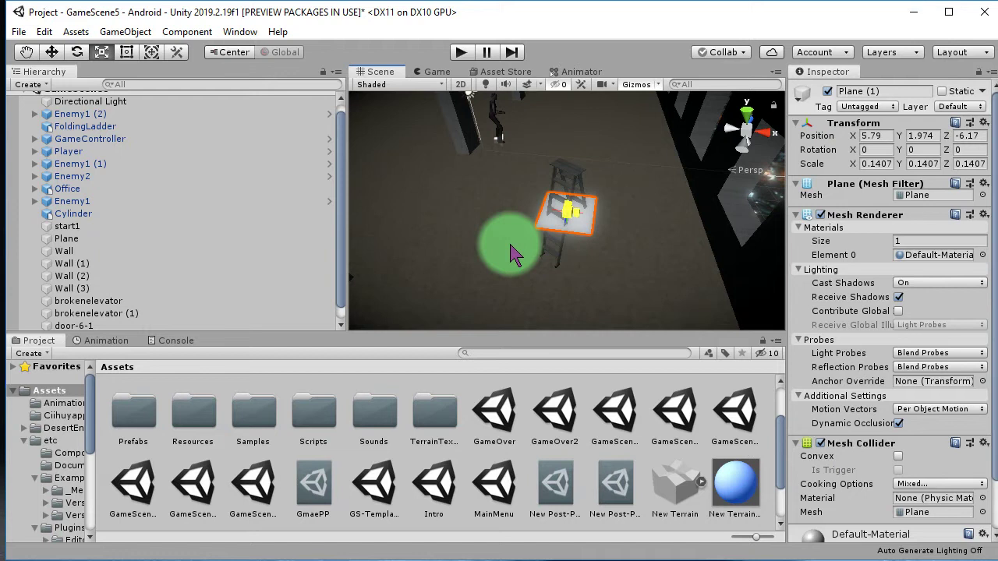
{"action": "left_click", "coordinate": [51, 52]}
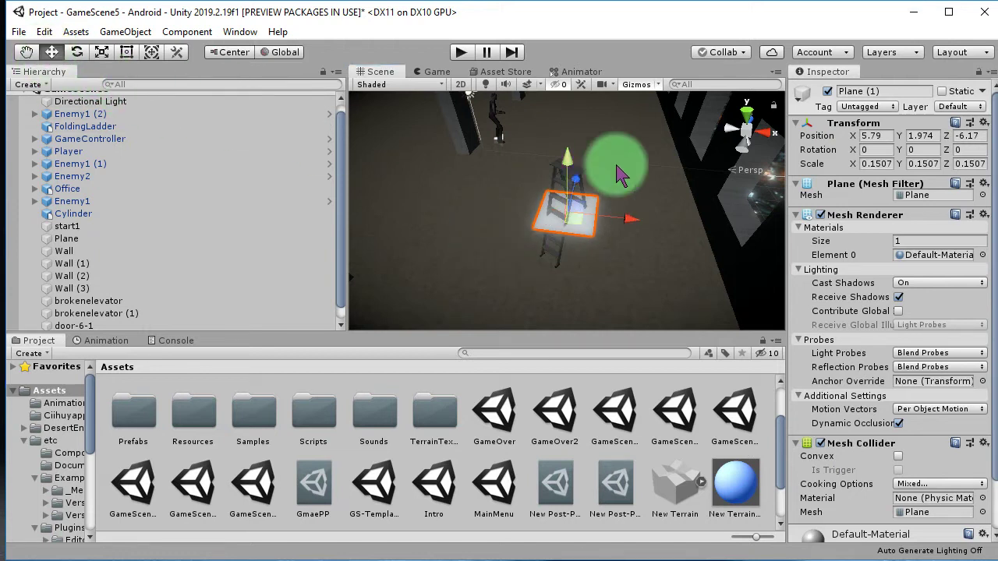
{"action": "left_click_drag", "start_coordinate": [628, 224], "coordinate": [544, 224]}
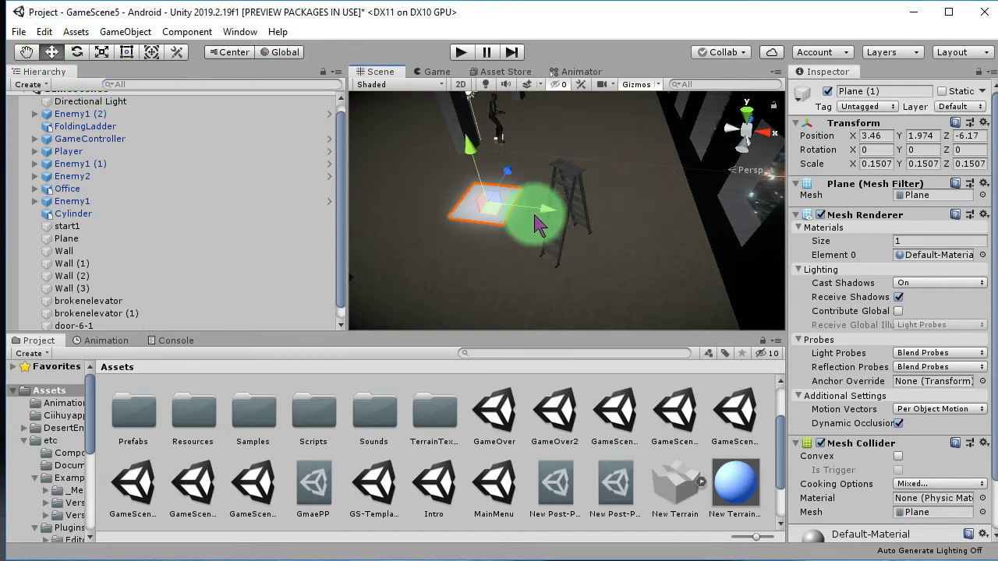
{"action": "scroll", "coordinate": [379, 451], "scroll_direction": "up", "scroll_amount": 2}
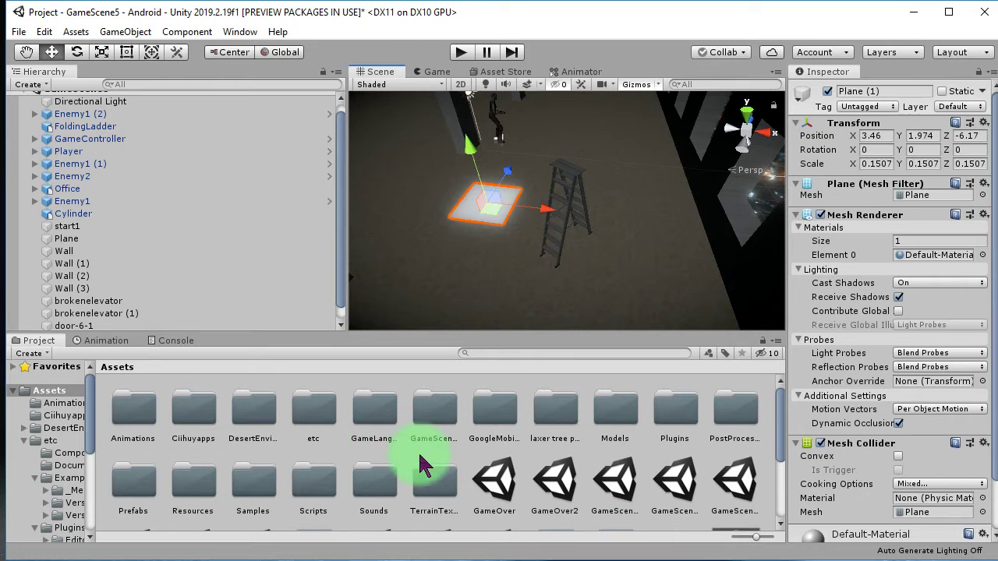
Step: Open the Models folder in the Project window
{"action": "left_click", "coordinate": [615, 410]}
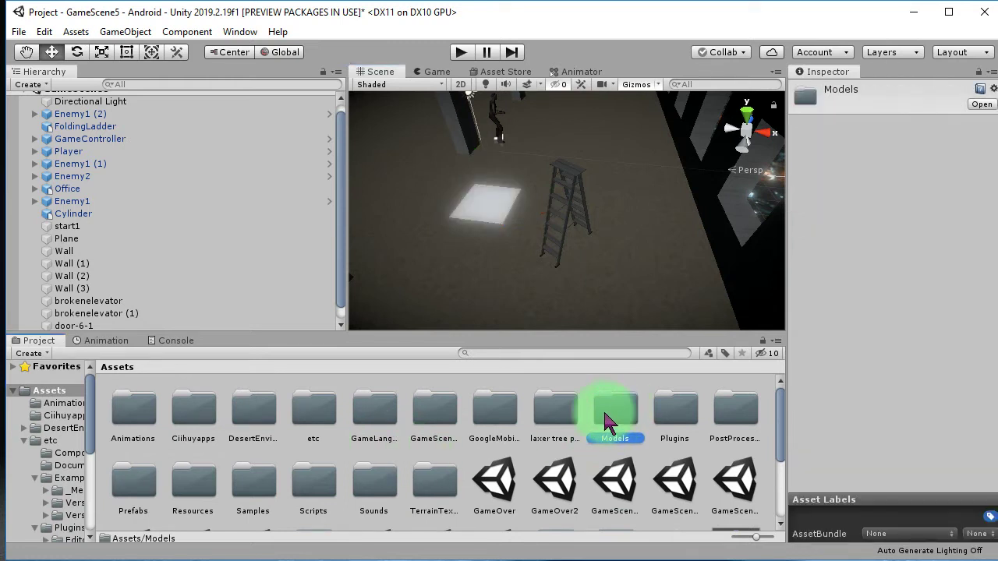
{"action": "double_click", "coordinate": [609, 422]}
{"action": "scroll", "coordinate": [505, 472], "scroll_direction": "down", "scroll_amount": 5}
{"action": "scroll", "coordinate": [505, 472], "scroll_direction": "down", "scroll_amount": 5}
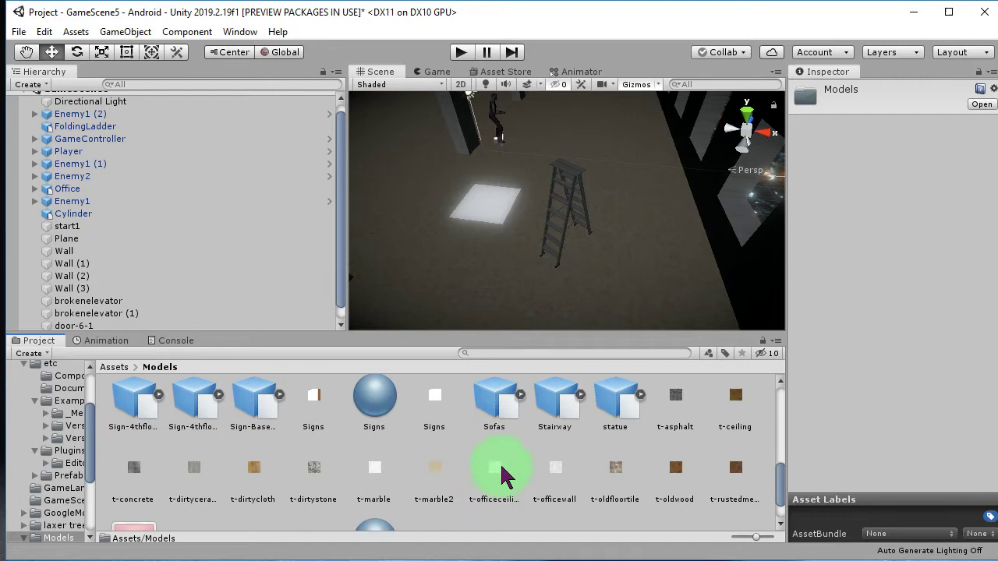
{"action": "scroll", "coordinate": [502, 474], "scroll_direction": "down", "scroll_amount": 2}
Step: Drag airventilation.jpg from the AirVentMaze folder in File Explorer into Unity's Models folder
{"action": "key", "text": "alt+Tab"}
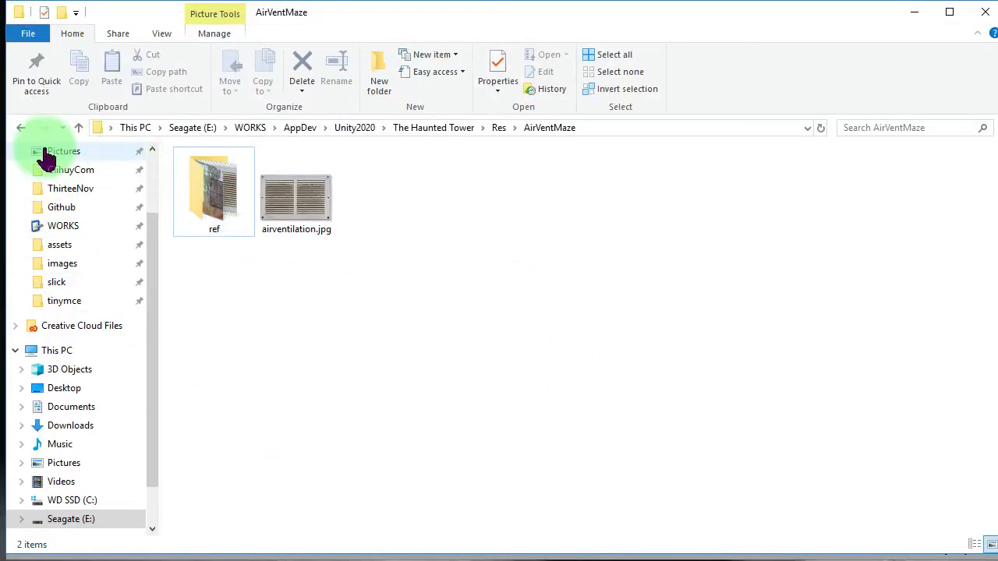
{"action": "scroll", "coordinate": [21, 164], "scroll_direction": "up", "scroll_amount": 2}
{"action": "left_click", "coordinate": [16, 163]}
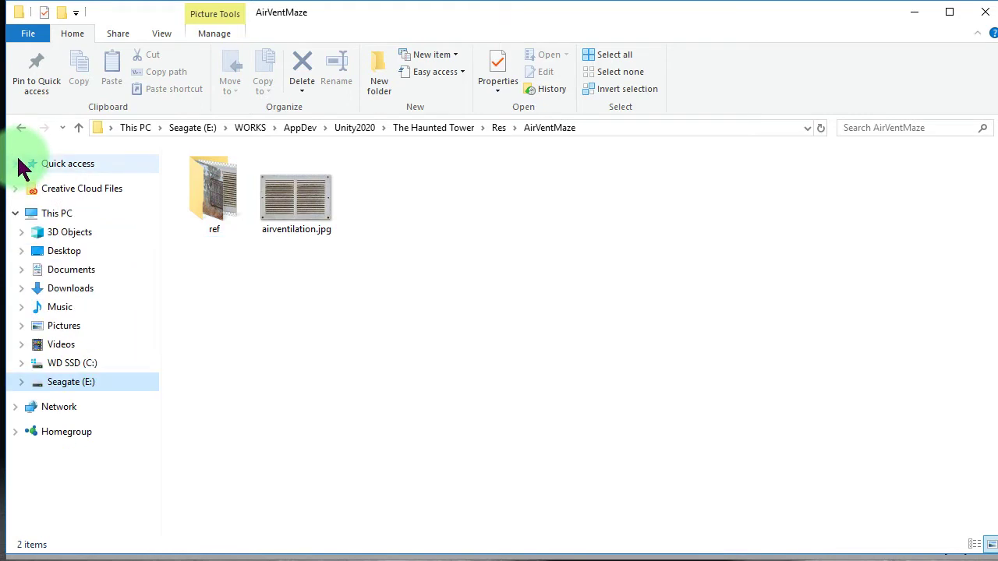
{"action": "mouse_move", "coordinate": [300, 209]}
{"action": "left_mouse_down"}
{"action": "mouse_move", "coordinate": [364, 312]}
{"action": "mouse_move", "coordinate": [471, 427]}
{"action": "left_mouse_up"}
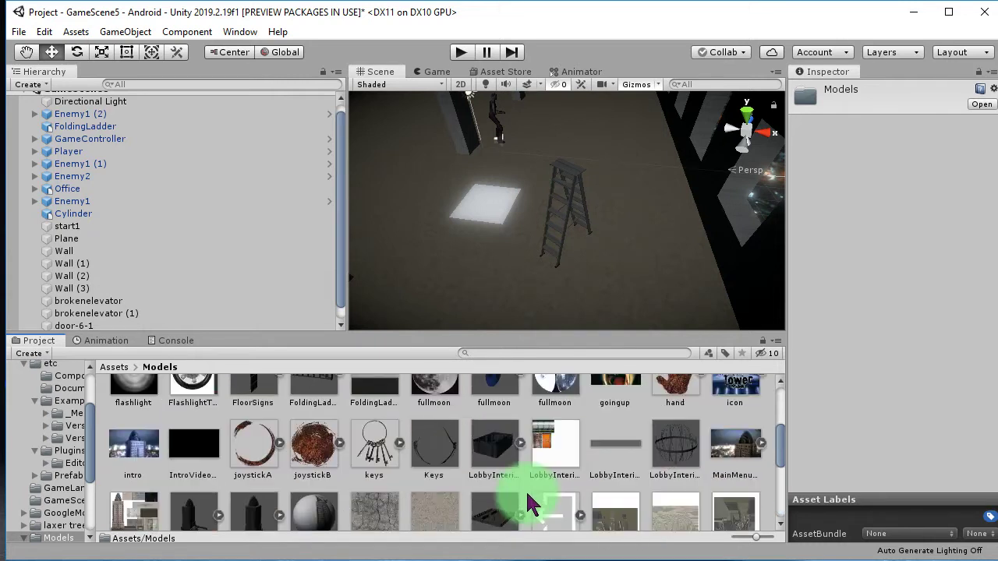
Step: Duplicate the battery material and rename the copy to airventilation
{"action": "scroll", "coordinate": [528, 503], "scroll_direction": "up", "scroll_amount": 5}
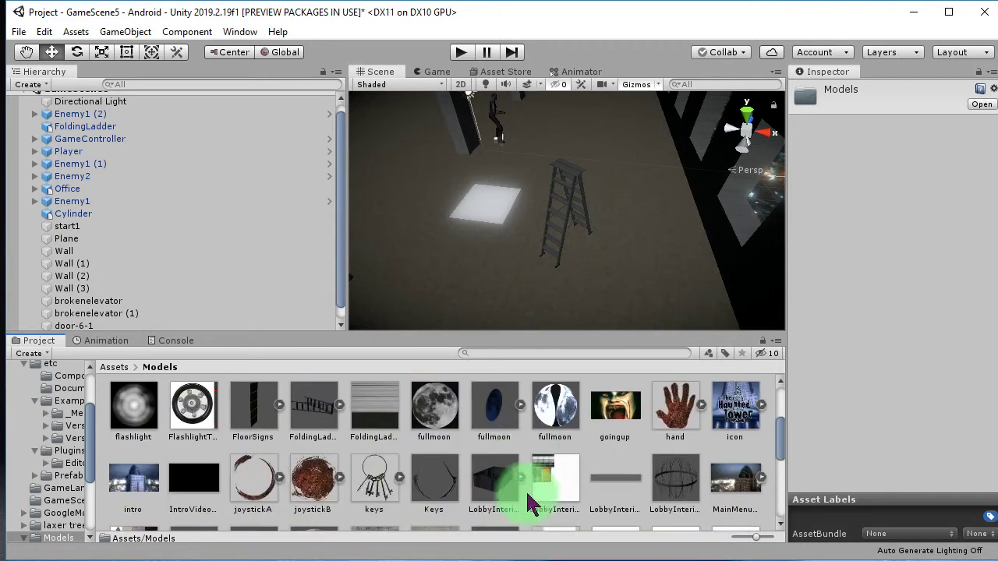
{"action": "scroll", "coordinate": [529, 502], "scroll_direction": "up", "scroll_amount": 5}
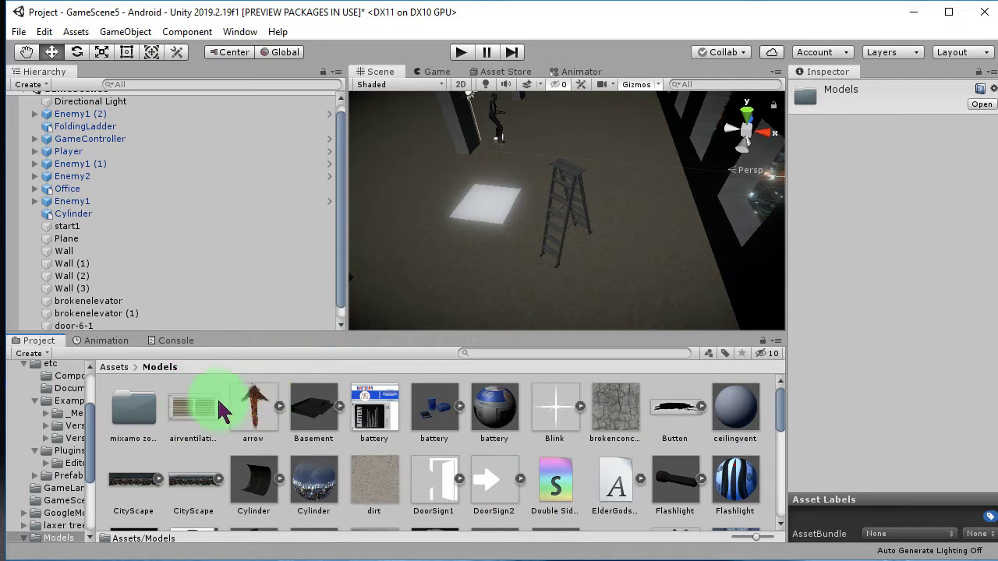
{"action": "left_click", "coordinate": [496, 404]}
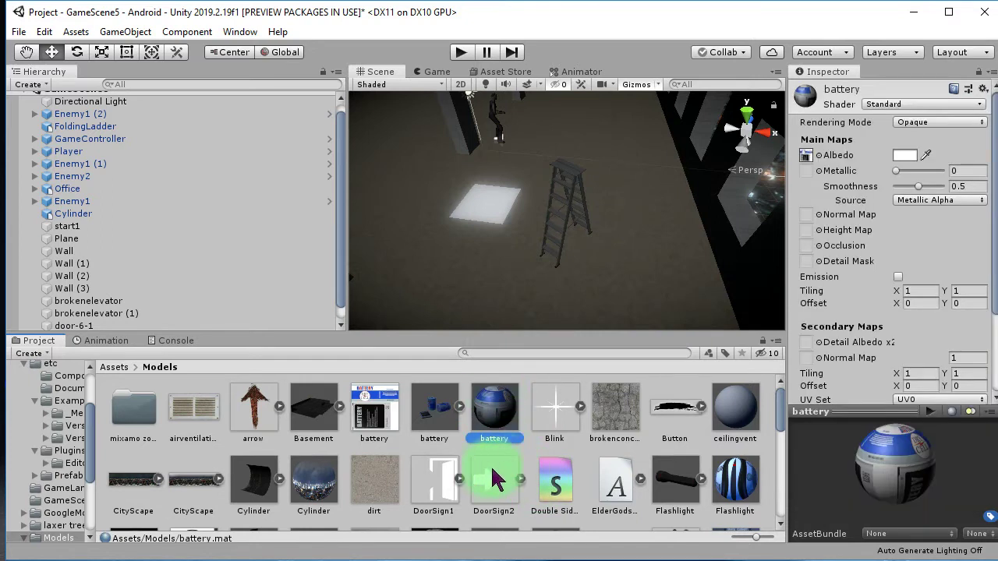
{"action": "key", "text": "ctrl+d"}
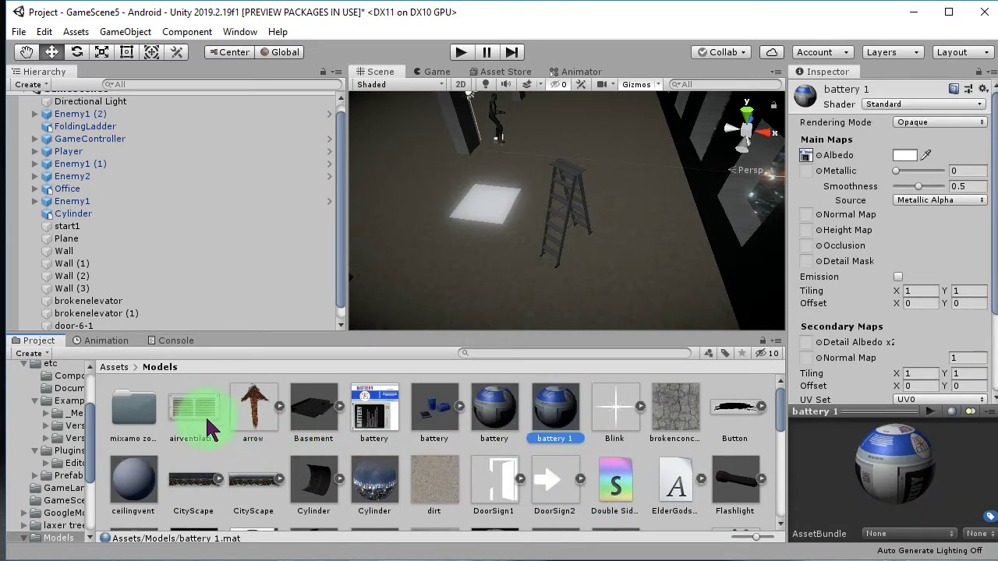
{"action": "left_click", "coordinate": [194, 421]}
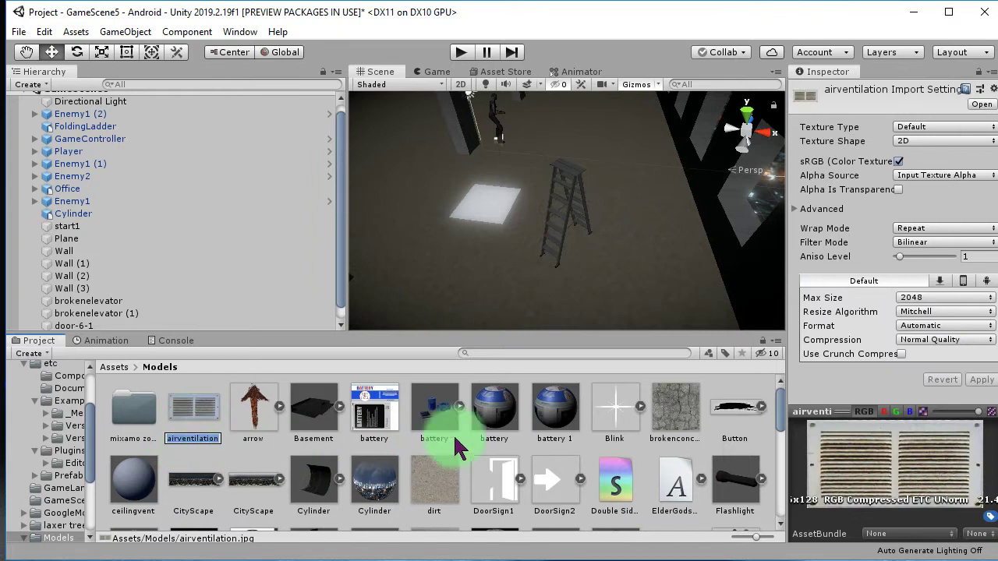
{"action": "key", "text": "Escape"}
{"action": "left_click", "coordinate": [559, 427]}
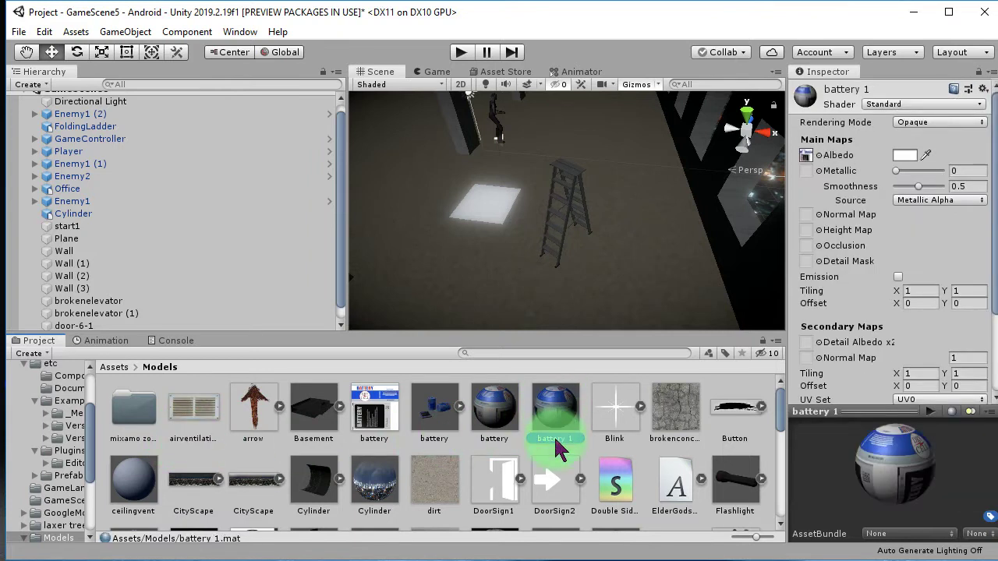
{"action": "type", "text": "airventilation"}
{"action": "key", "text": "Return"}
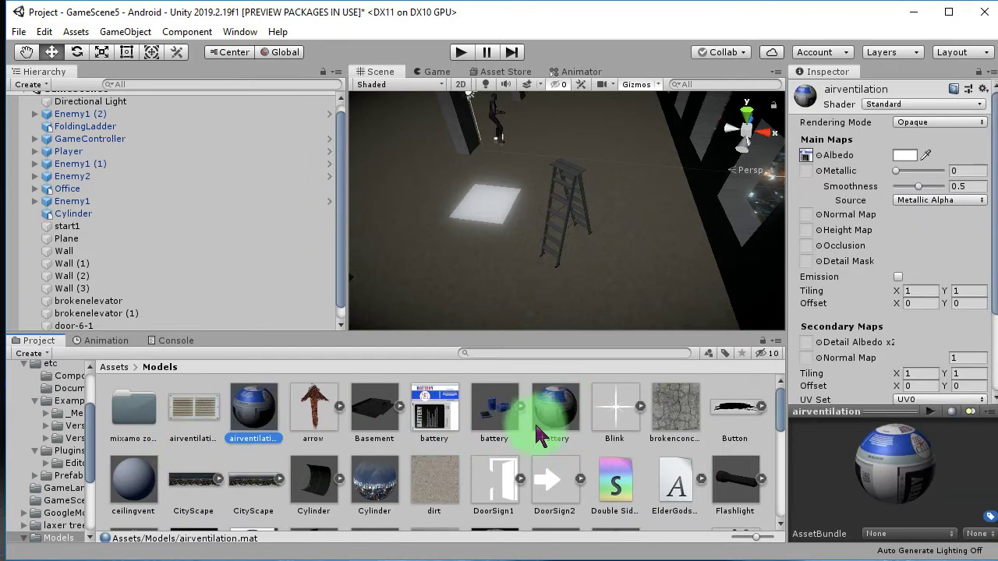
Step: Set the grate image as the material's Albedo texture and apply it to the small plane
{"action": "left_click_drag", "start_coordinate": [242, 445], "coordinate": [851, 184]}
{"action": "left_click_drag", "start_coordinate": [811, 155], "coordinate": [808, 156]}
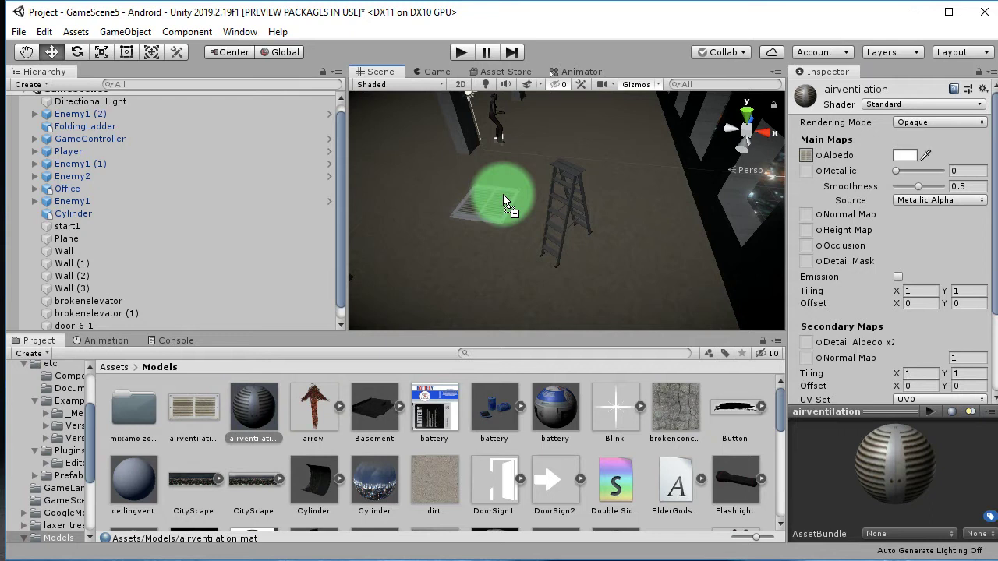
{"action": "left_click_drag", "start_coordinate": [273, 419], "coordinate": [483, 218]}
Step: Frame the vent plane and widen its X scale to 0.2481
{"action": "left_click", "coordinate": [496, 218]}
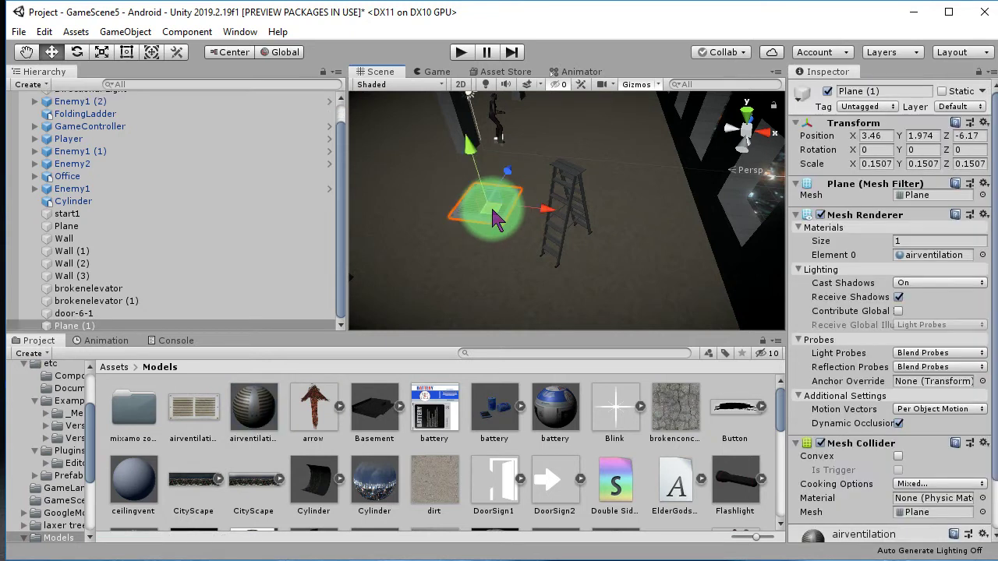
{"action": "key", "text": "f"}
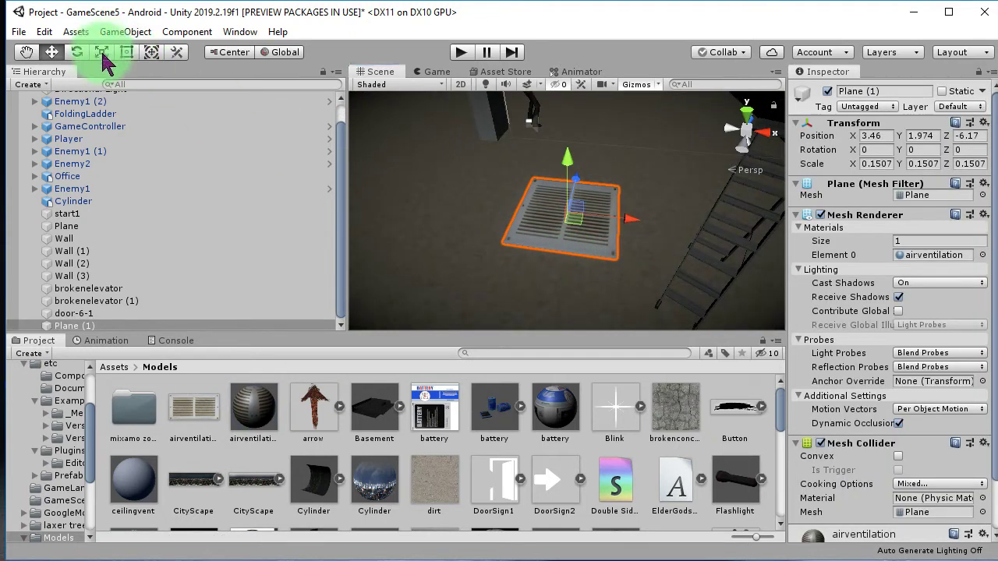
{"action": "left_click", "coordinate": [101, 52]}
{"action": "left_click_drag", "start_coordinate": [631, 219], "coordinate": [663, 226]}
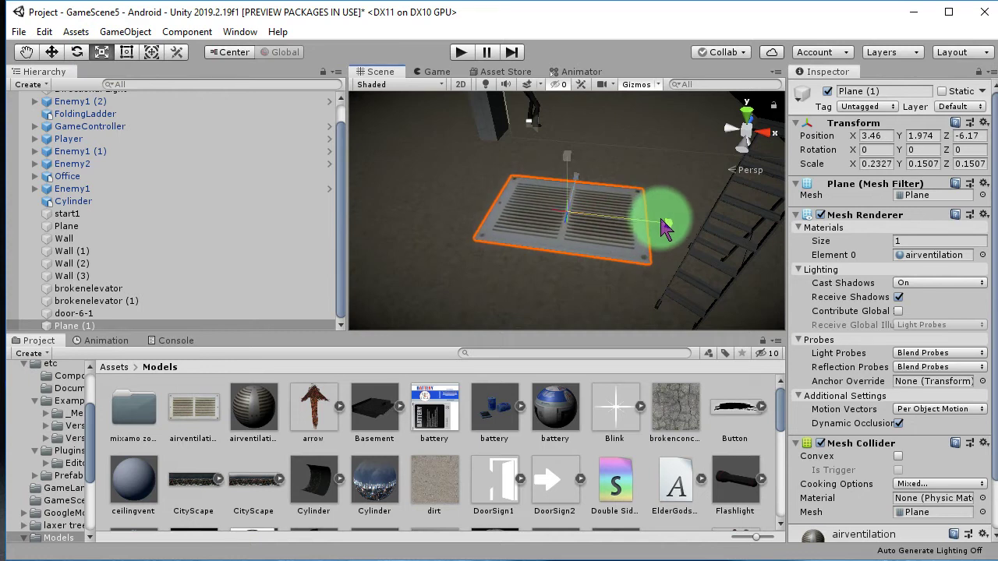
{"action": "mouse_move", "coordinate": [686, 230]}
{"action": "left_mouse_down", "text": "alt"}
{"action": "mouse_move", "coordinate": [428, 251]}
{"action": "mouse_move", "coordinate": [606, 260]}
{"action": "left_mouse_up", "text": "alt"}
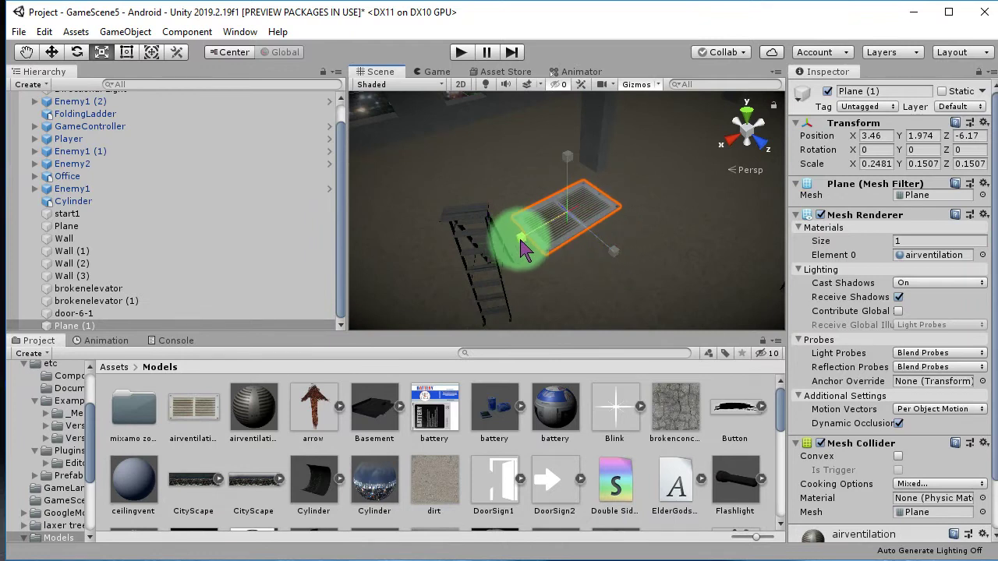
Step: Move the vent plane above the ladder to position 5.66, 5.29, -6.51
{"action": "left_click", "coordinate": [51, 51]}
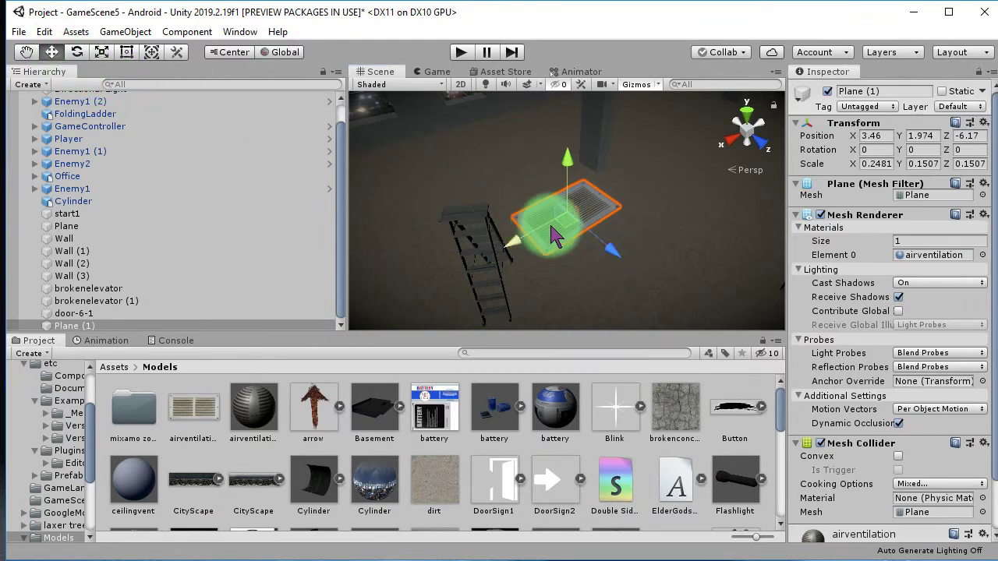
{"action": "left_click_drag", "start_coordinate": [552, 234], "coordinate": [484, 308]}
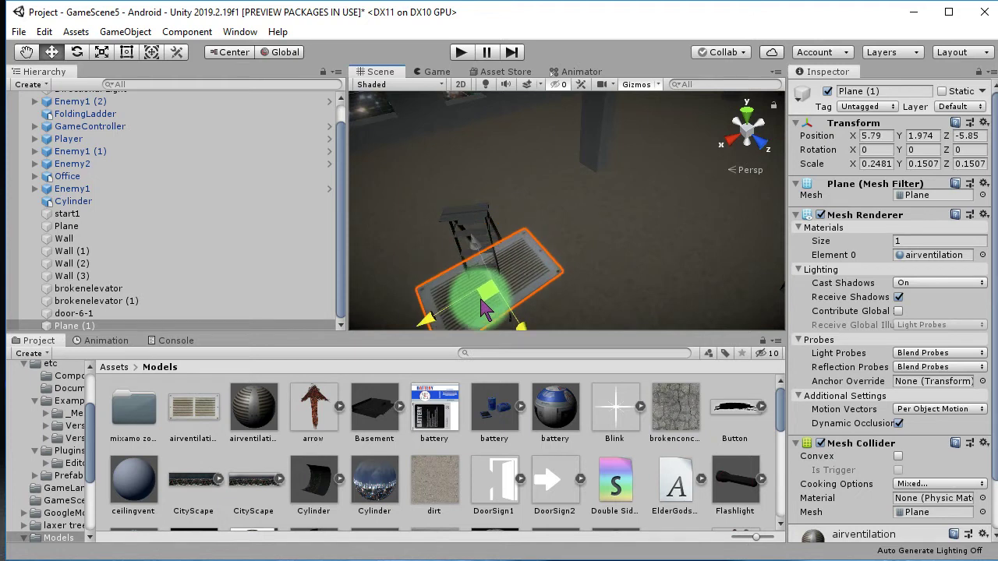
{"action": "mouse_move", "coordinate": [483, 308]}
{"action": "left_mouse_down"}
{"action": "mouse_move", "coordinate": [540, 255]}
{"action": "mouse_move", "coordinate": [511, 203]}
{"action": "mouse_move", "coordinate": [545, 190]}
{"action": "mouse_move", "coordinate": [517, 218]}
{"action": "mouse_move", "coordinate": [587, 195]}
{"action": "mouse_move", "coordinate": [575, 73]}
{"action": "mouse_move", "coordinate": [625, 285]}
{"action": "mouse_move", "coordinate": [567, 168]}
{"action": "left_mouse_up"}
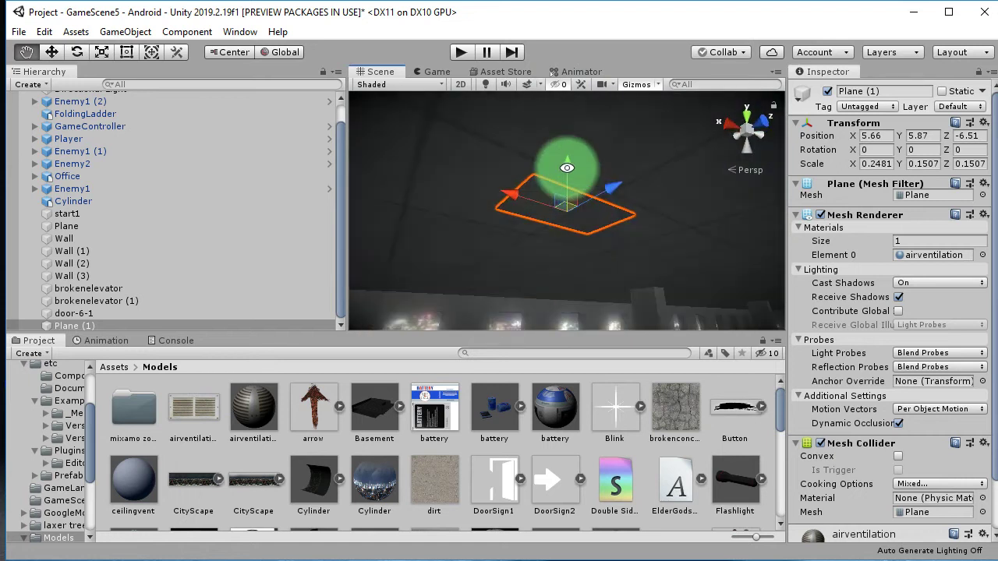
{"action": "left_click_drag", "start_coordinate": [572, 222], "coordinate": [577, 218]}
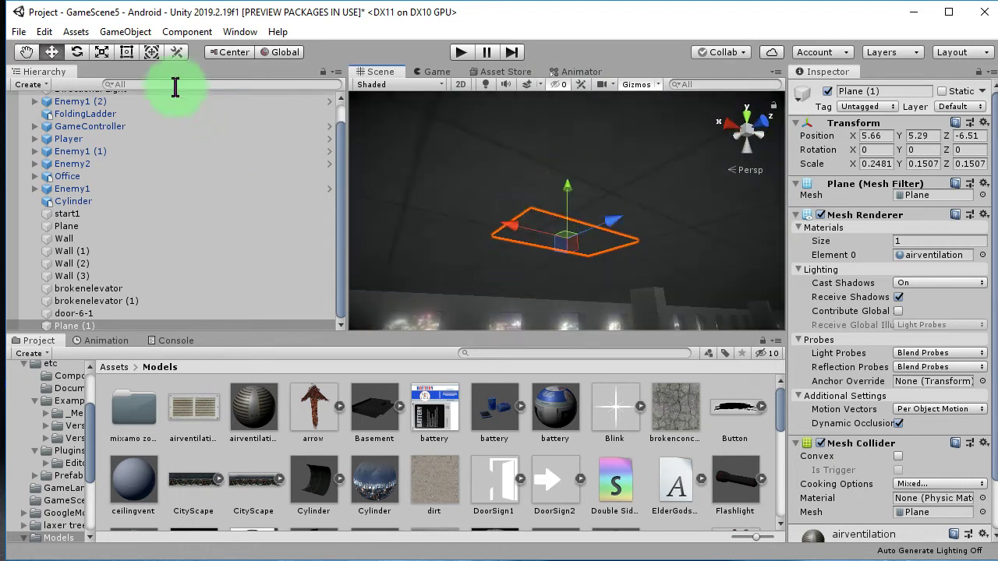
Step: Flip the vent plane upside down to X rotation -179.99
{"action": "left_click", "coordinate": [76, 52]}
{"action": "mouse_move", "coordinate": [607, 285]}
{"action": "left_mouse_down"}
{"action": "mouse_move", "coordinate": [705, 421]}
{"action": "mouse_move", "coordinate": [691, 461]}
{"action": "mouse_move", "coordinate": [700, 505]}
{"action": "left_mouse_up"}
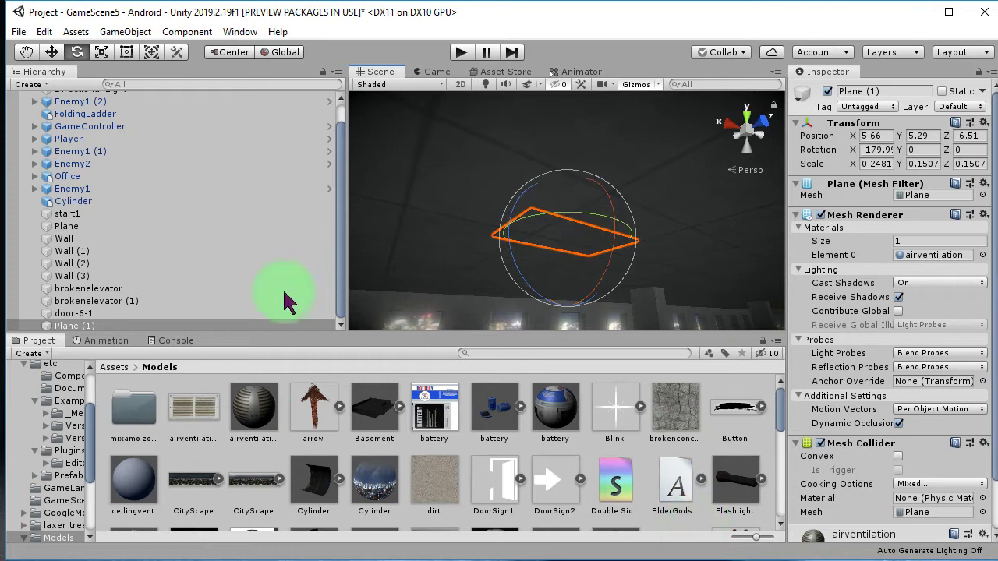
{"action": "left_click", "coordinate": [593, 192]}
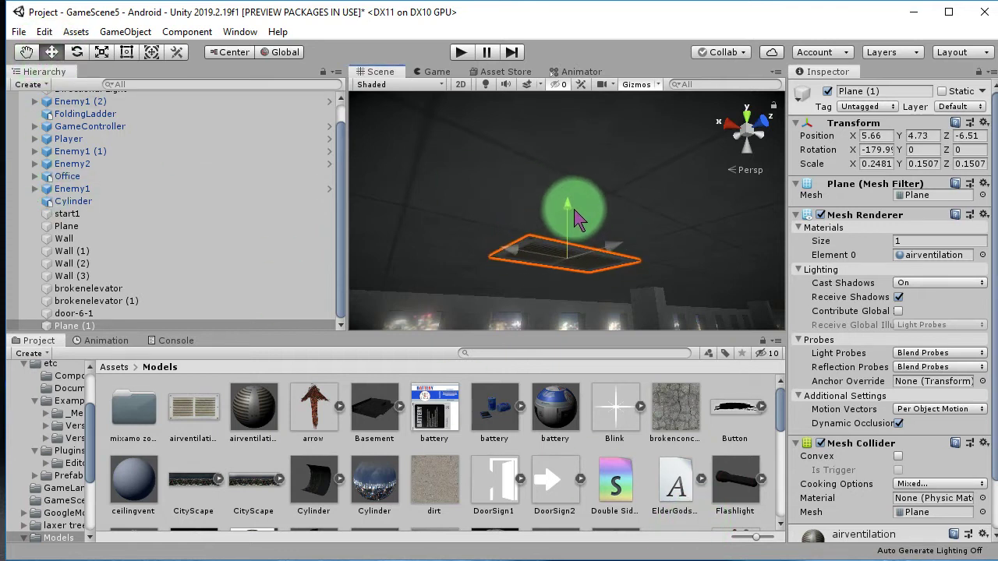
{"action": "mouse_move", "coordinate": [572, 334]}
{"action": "left_mouse_down"}
{"action": "mouse_move", "coordinate": [530, 237]}
{"action": "mouse_move", "coordinate": [534, 553]}
{"action": "left_mouse_up"}
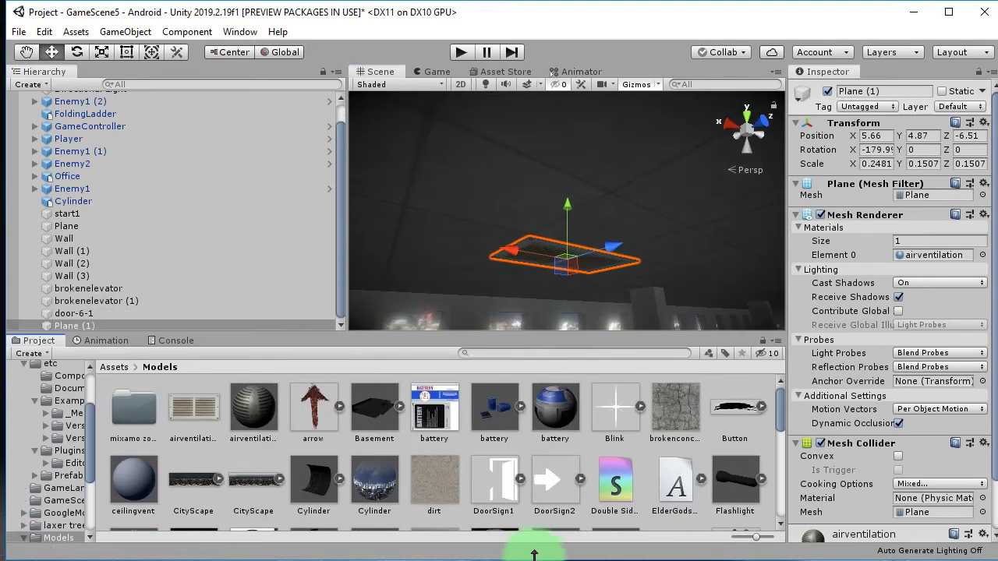
Step: Raise the vent plane flush under the ceiling at Y 4.892
{"action": "mouse_move", "coordinate": [559, 297]}
{"action": "left_mouse_down", "text": "alt"}
{"action": "mouse_move", "coordinate": [583, 223]}
{"action": "mouse_move", "coordinate": [517, 234]}
{"action": "mouse_move", "coordinate": [560, 271]}
{"action": "left_mouse_up", "text": "alt"}
{"action": "key", "text": "w"}
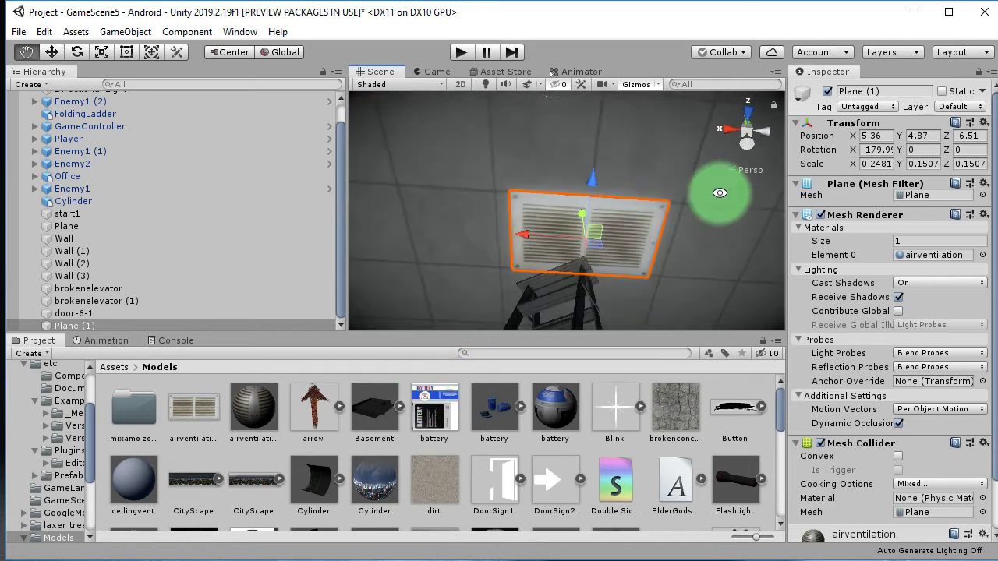
{"action": "mouse_move", "coordinate": [563, 264]}
{"action": "left_mouse_down", "text": "alt"}
{"action": "mouse_move", "coordinate": [579, 259]}
{"action": "mouse_move", "coordinate": [562, 204]}
{"action": "mouse_move", "coordinate": [573, 224]}
{"action": "left_mouse_up", "text": "alt"}
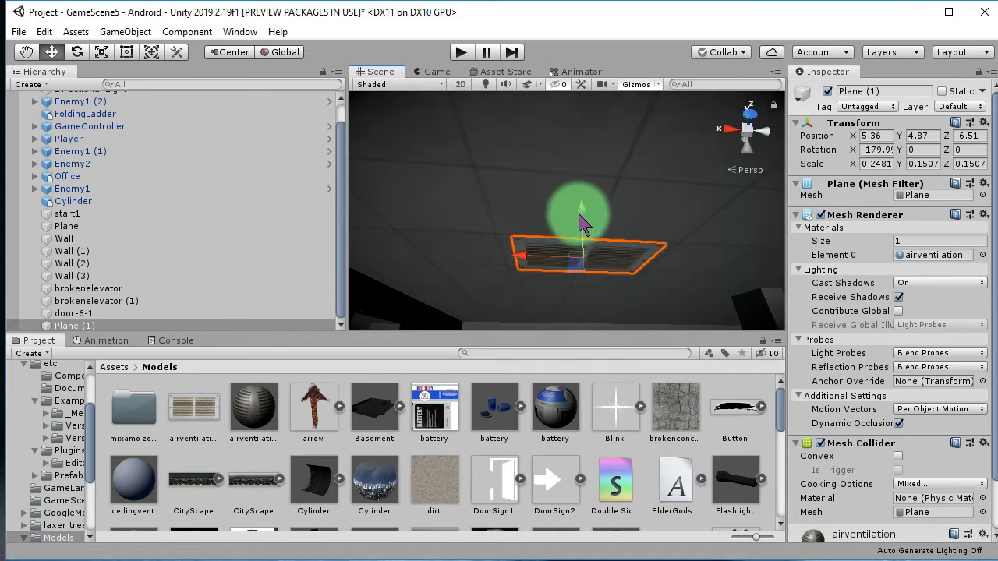
{"action": "scroll", "coordinate": [577, 226], "scroll_direction": "up", "scroll_amount": 2}
{"action": "scroll", "coordinate": [573, 234], "scroll_direction": "up", "scroll_amount": 2}
{"action": "left_click_drag", "start_coordinate": [590, 237], "coordinate": [592, 240]}
{"action": "scroll", "coordinate": [591, 301], "scroll_direction": "down", "scroll_amount": 4}
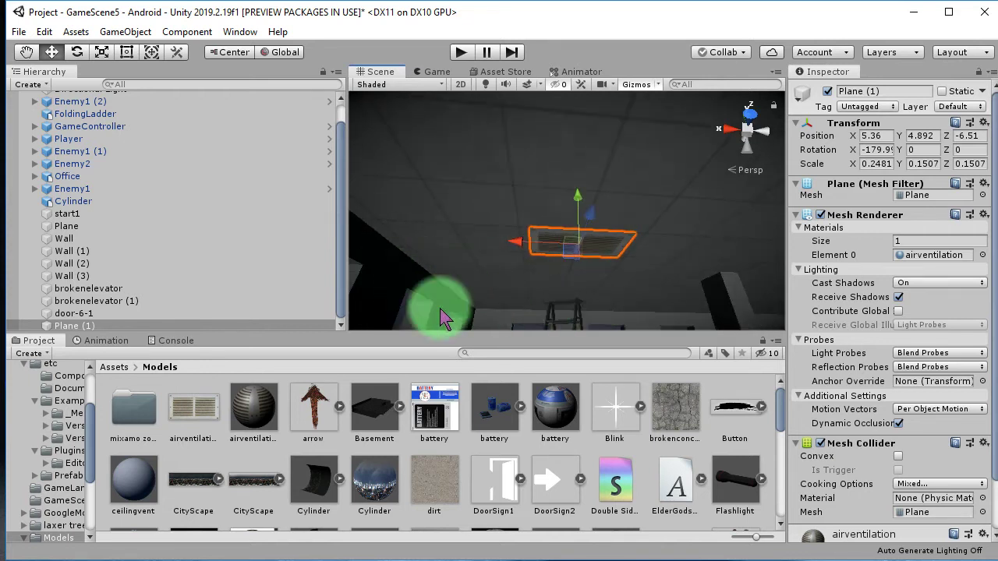
Step: Select FoldingLadder and door-6-1, then orbit around the ladder to check the vent's alignment
{"action": "left_click", "coordinate": [92, 118]}
{"action": "left_click", "coordinate": [104, 315], "text": "ctrl"}
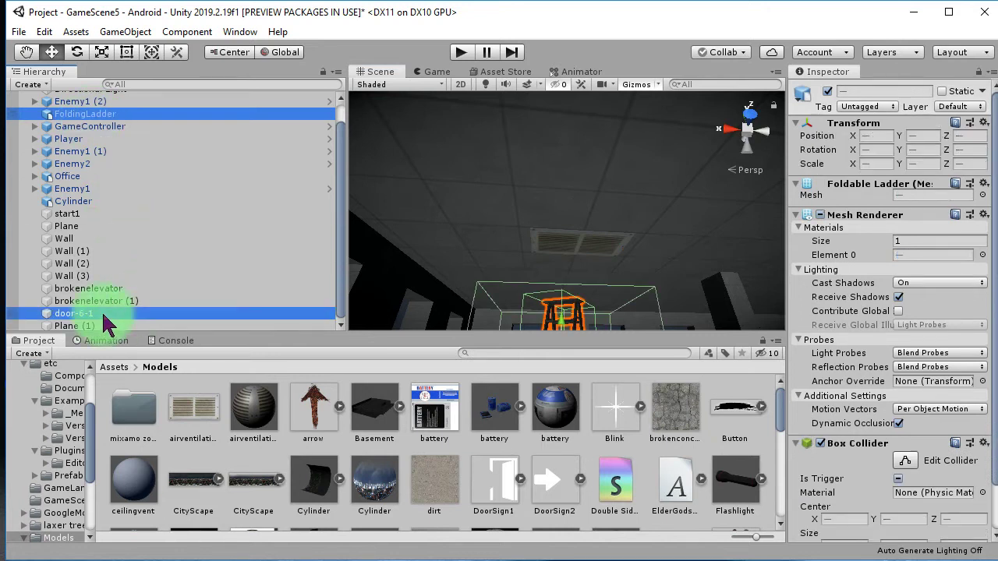
{"action": "left_click", "coordinate": [563, 228]}
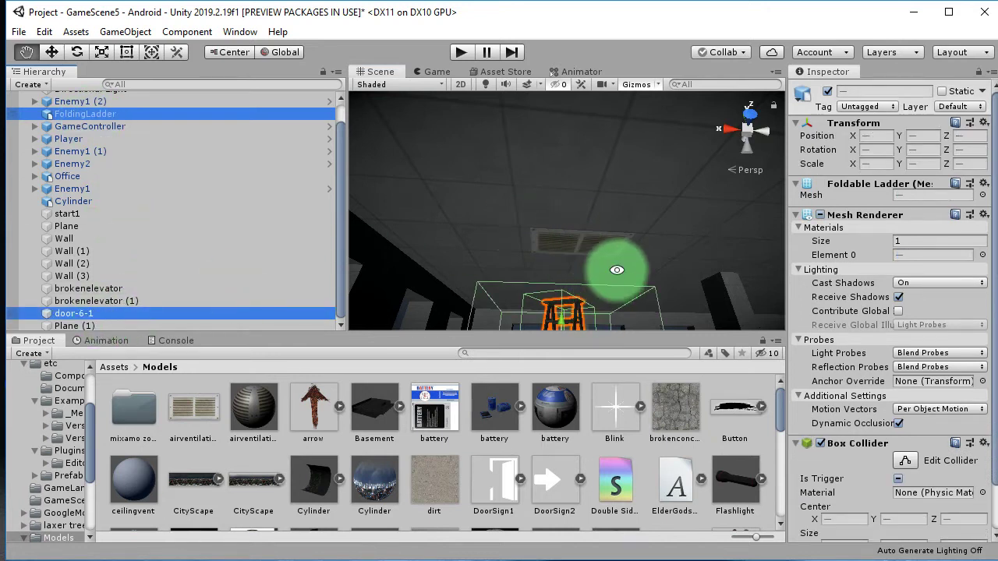
{"action": "mouse_move", "coordinate": [617, 270]}
{"action": "right_mouse_down"}
{"action": "mouse_move", "coordinate": [502, 308]}
{"action": "mouse_move", "coordinate": [694, 238]}
{"action": "mouse_move", "coordinate": [558, 260]}
{"action": "right_mouse_up"}
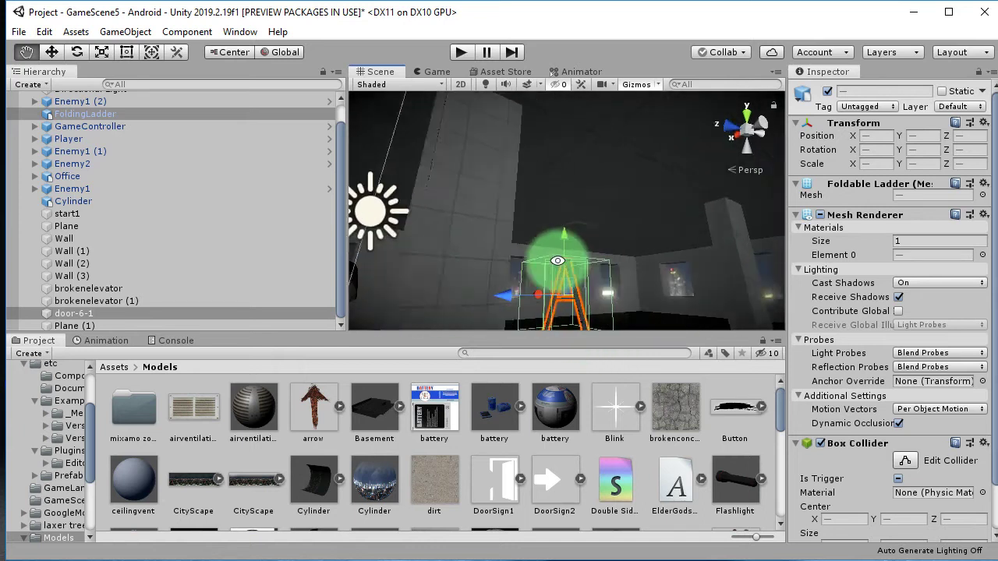
{"action": "mouse_move", "coordinate": [557, 260]}
{"action": "right_mouse_down"}
{"action": "mouse_move", "coordinate": [492, 296]}
{"action": "mouse_move", "coordinate": [759, 311]}
{"action": "mouse_move", "coordinate": [709, 283]}
{"action": "right_mouse_up"}
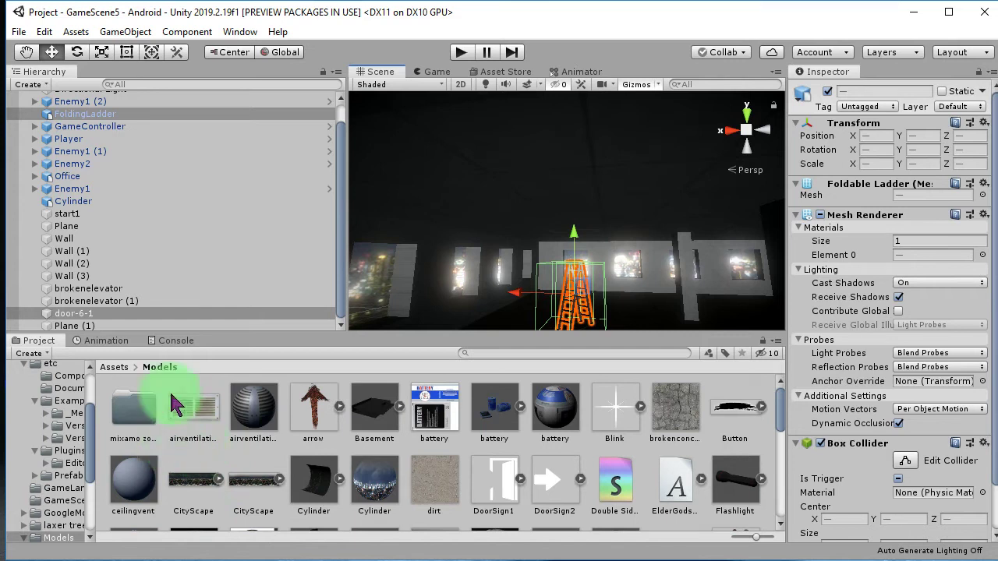
Step: Open the start scene from Assets > Ciihuyapps and run it in Play mode
{"action": "left_click", "coordinate": [109, 368]}
{"action": "double_click", "coordinate": [191, 419]}
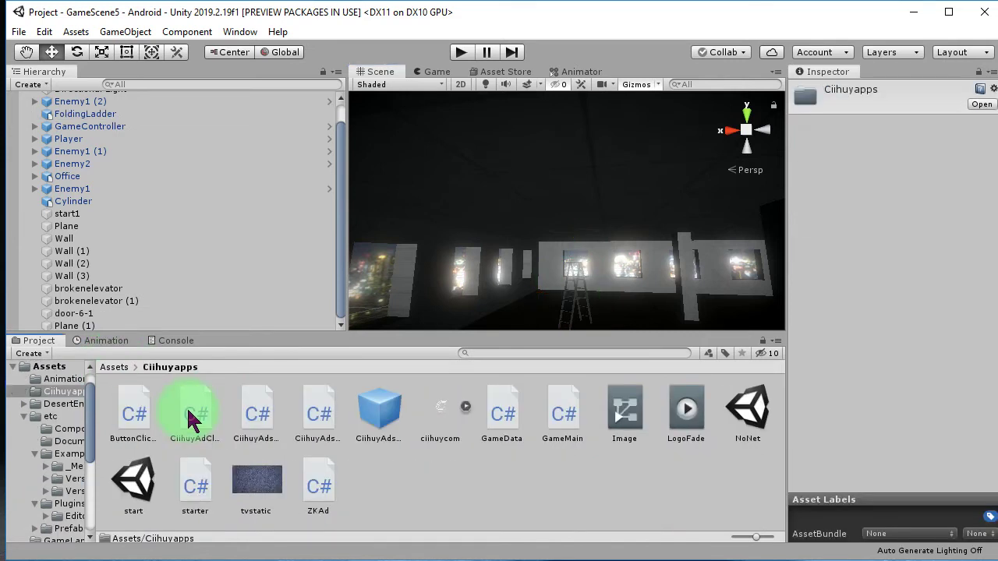
{"action": "double_click", "coordinate": [133, 489]}
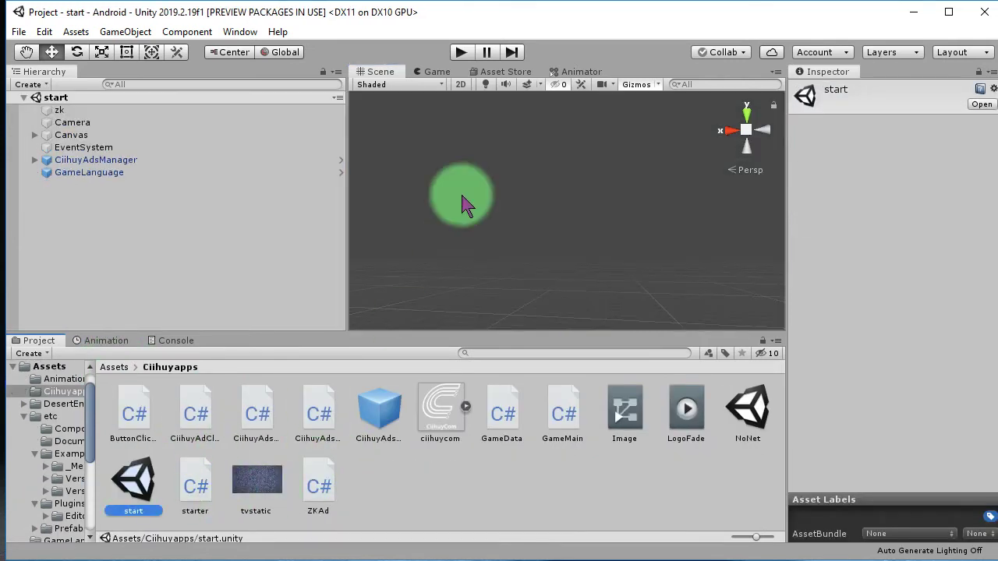
{"action": "left_click", "coordinate": [460, 53]}
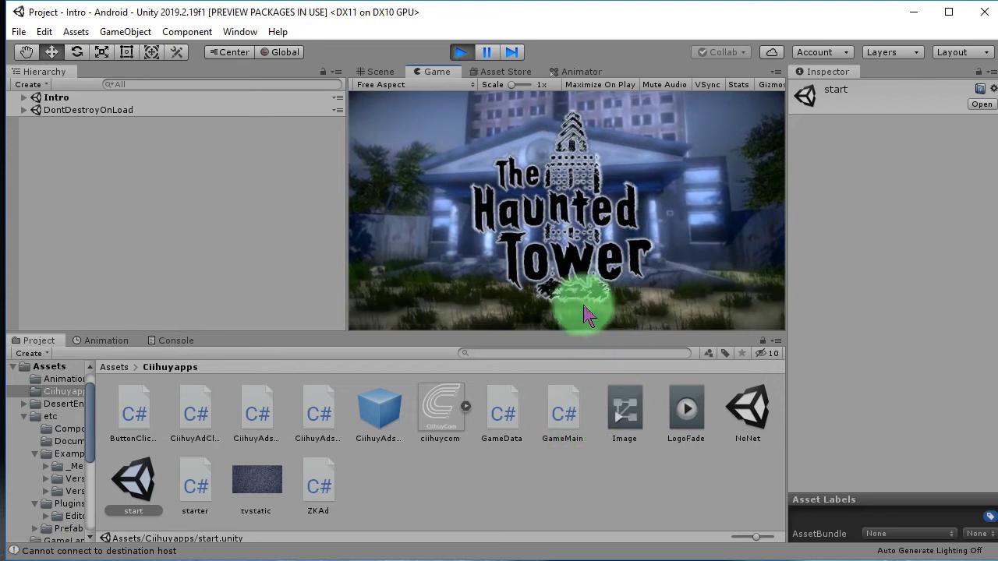
Step: Start the game from its main menu, look up at the ceiling vent, then stop Play mode
{"action": "left_click", "coordinate": [436, 248]}
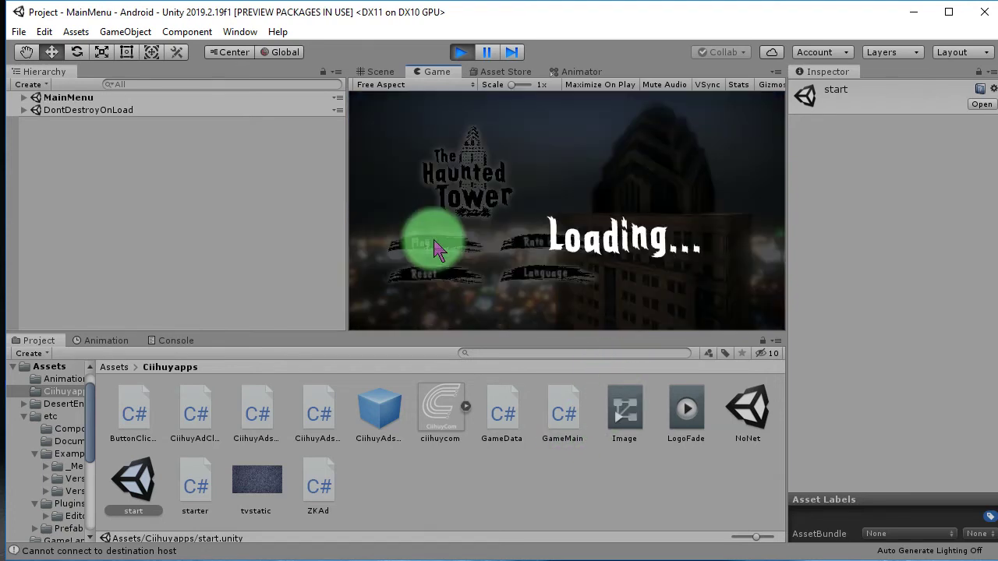
{"action": "mouse_move", "coordinate": [519, 254]}
{"action": "left_mouse_down"}
{"action": "mouse_move", "coordinate": [653, 227]}
{"action": "mouse_move", "coordinate": [468, 234]}
{"action": "mouse_move", "coordinate": [615, 262]}
{"action": "left_mouse_up"}
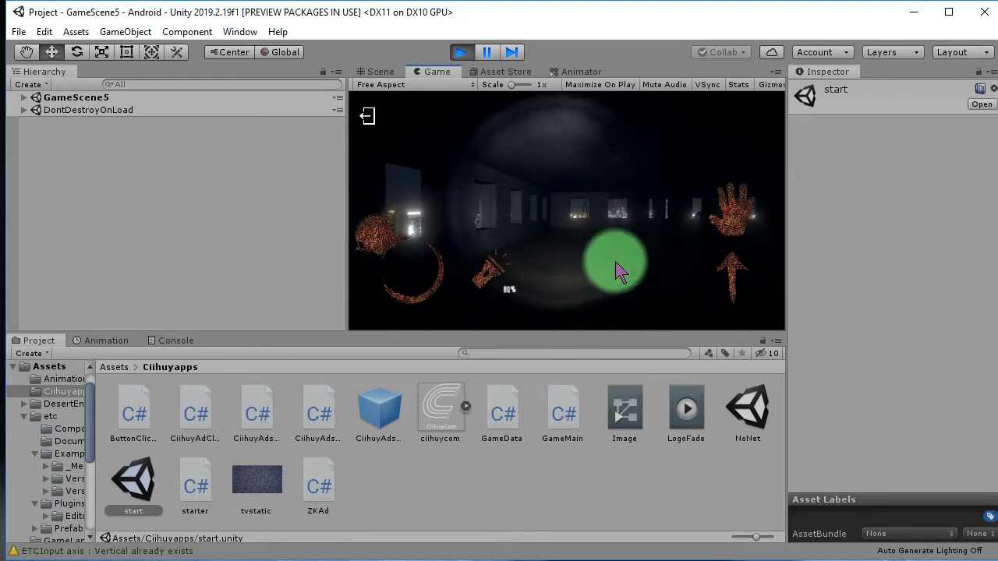
{"action": "mouse_move", "coordinate": [616, 262]}
{"action": "left_mouse_down"}
{"action": "mouse_move", "coordinate": [636, 218]}
{"action": "mouse_move", "coordinate": [627, 189]}
{"action": "left_mouse_up"}
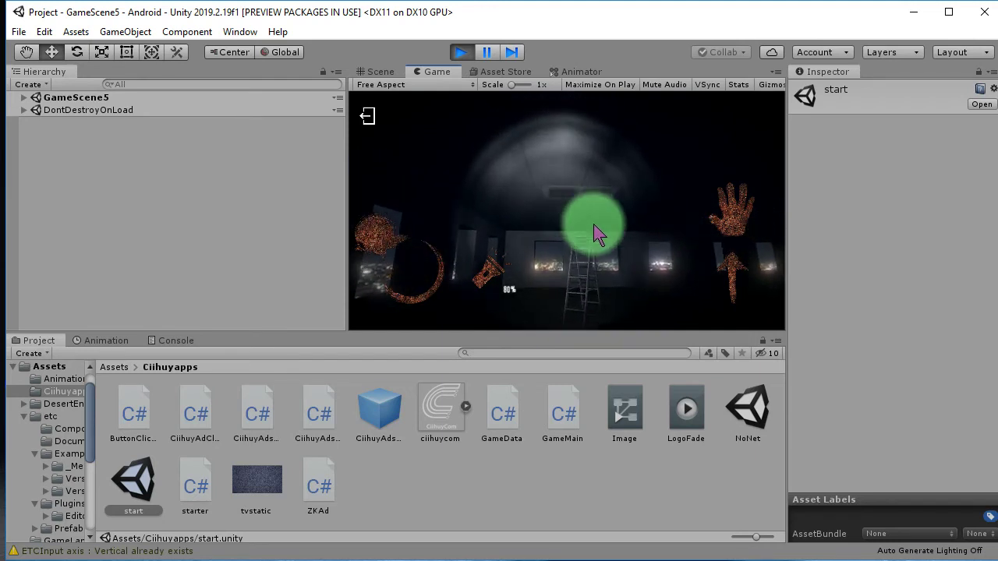
{"action": "mouse_move", "coordinate": [627, 188]}
{"action": "left_mouse_down"}
{"action": "mouse_move", "coordinate": [626, 252]}
{"action": "mouse_move", "coordinate": [733, 250]}
{"action": "mouse_move", "coordinate": [601, 174]}
{"action": "mouse_move", "coordinate": [555, 202]}
{"action": "mouse_move", "coordinate": [760, 150]}
{"action": "mouse_move", "coordinate": [654, 209]}
{"action": "mouse_move", "coordinate": [626, 170]}
{"action": "mouse_move", "coordinate": [555, 170]}
{"action": "mouse_move", "coordinate": [595, 187]}
{"action": "mouse_move", "coordinate": [530, 207]}
{"action": "mouse_move", "coordinate": [508, 180]}
{"action": "left_mouse_up"}
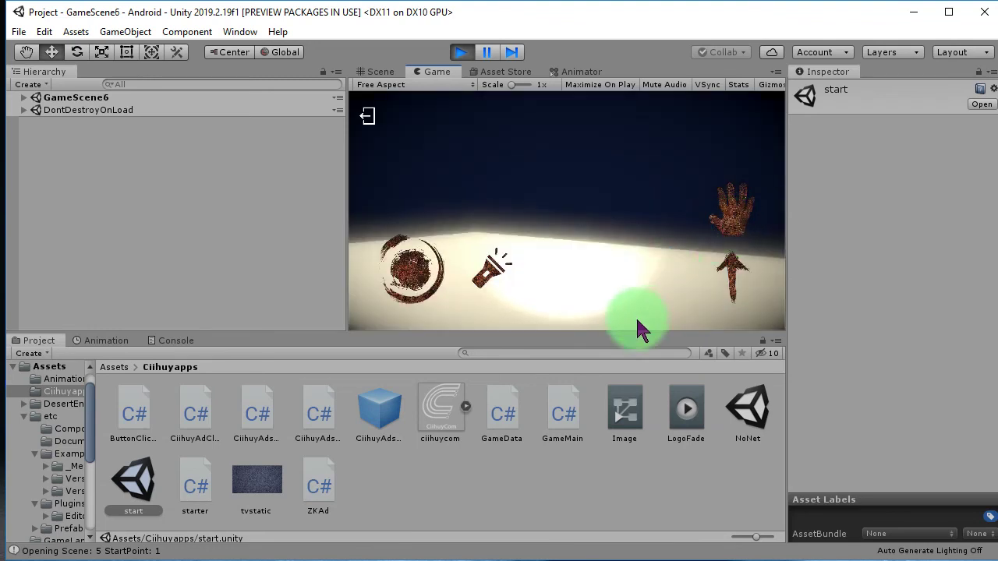
{"action": "left_click", "coordinate": [461, 51]}
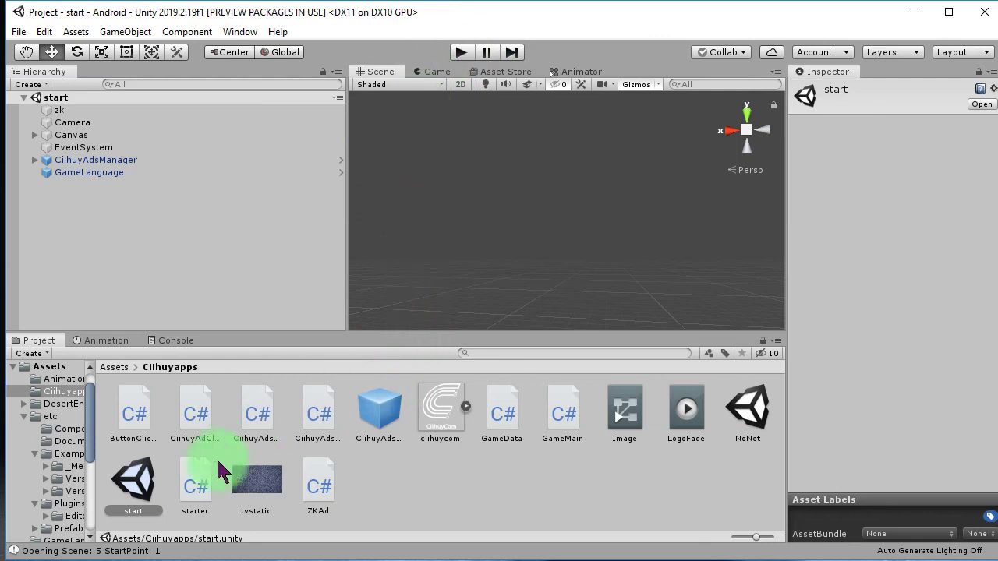